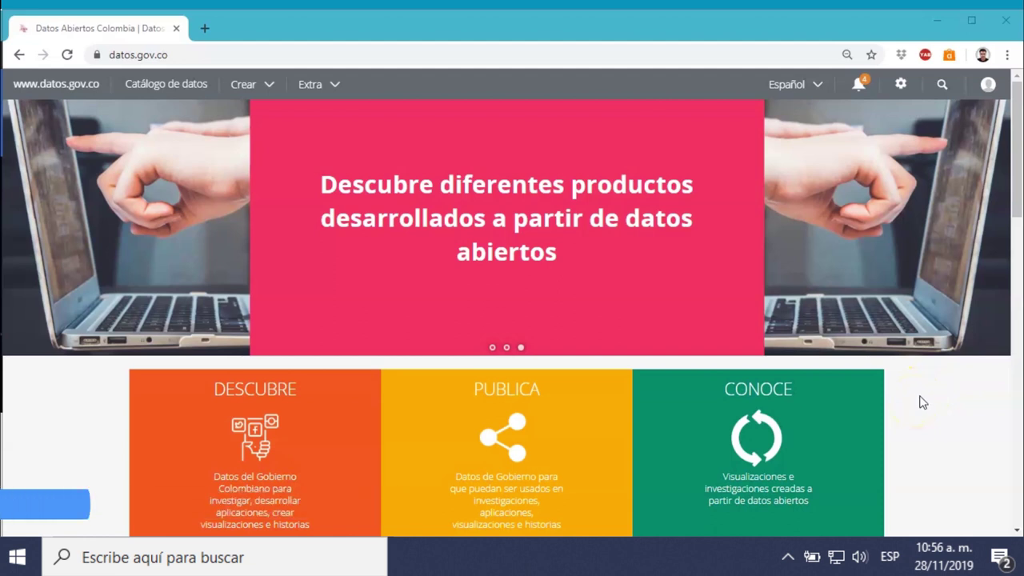
Create a new dataset named "Nuevo Conjunto de datos" on the open data portal.
left_click(258, 83)
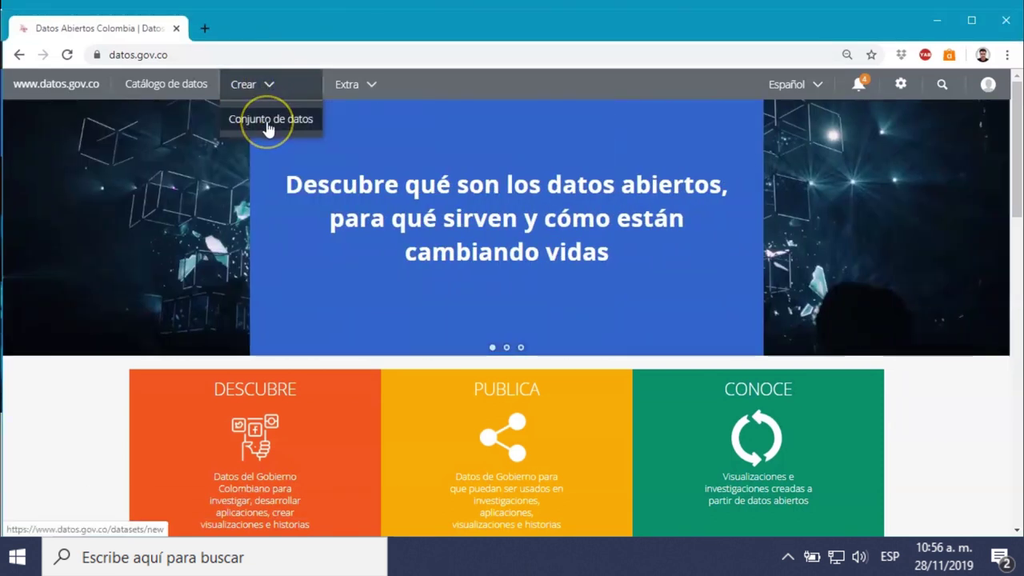
left_click(268, 124)
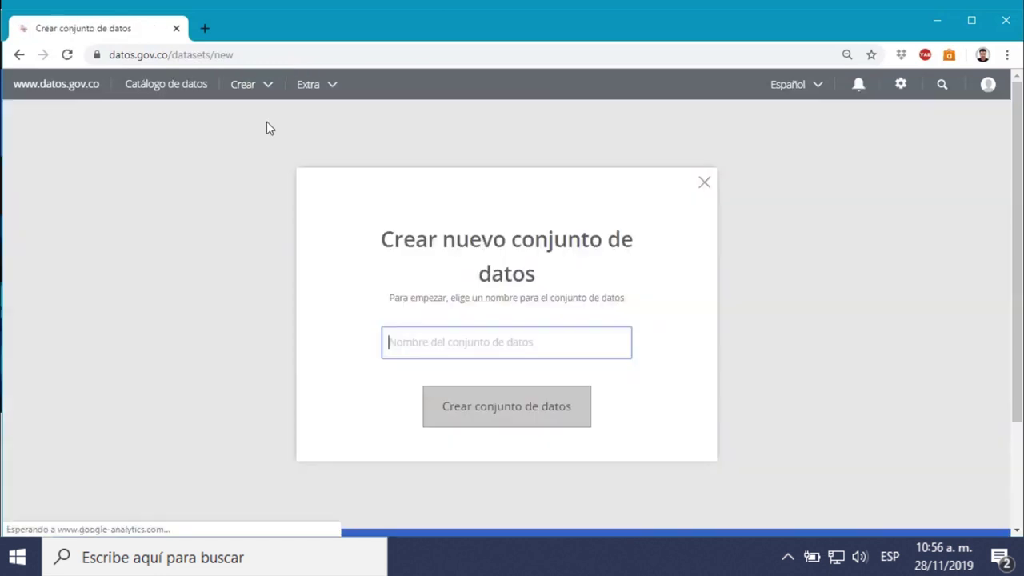
left_click(408, 333)
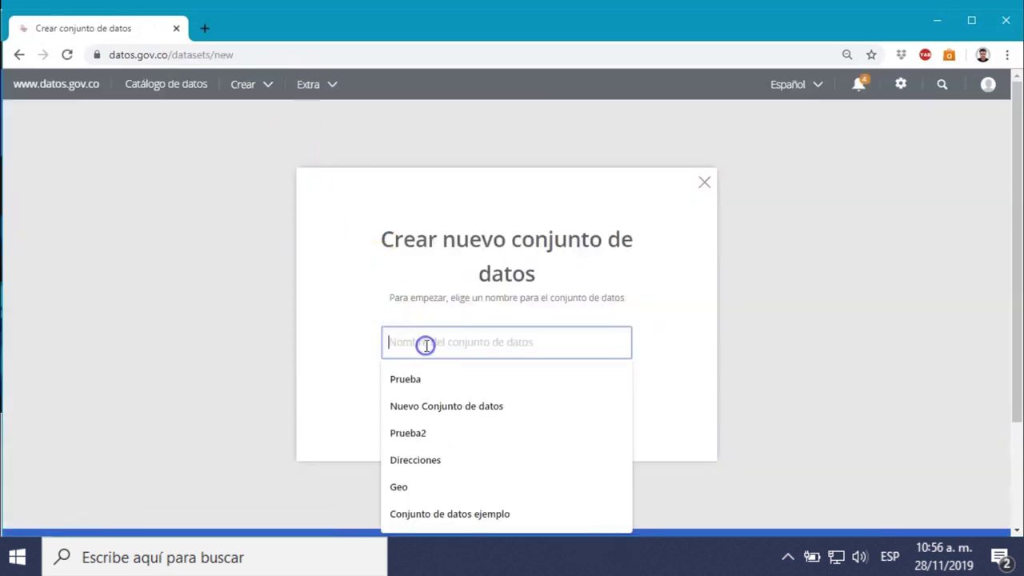
left_click(468, 406)
left_click(530, 403)
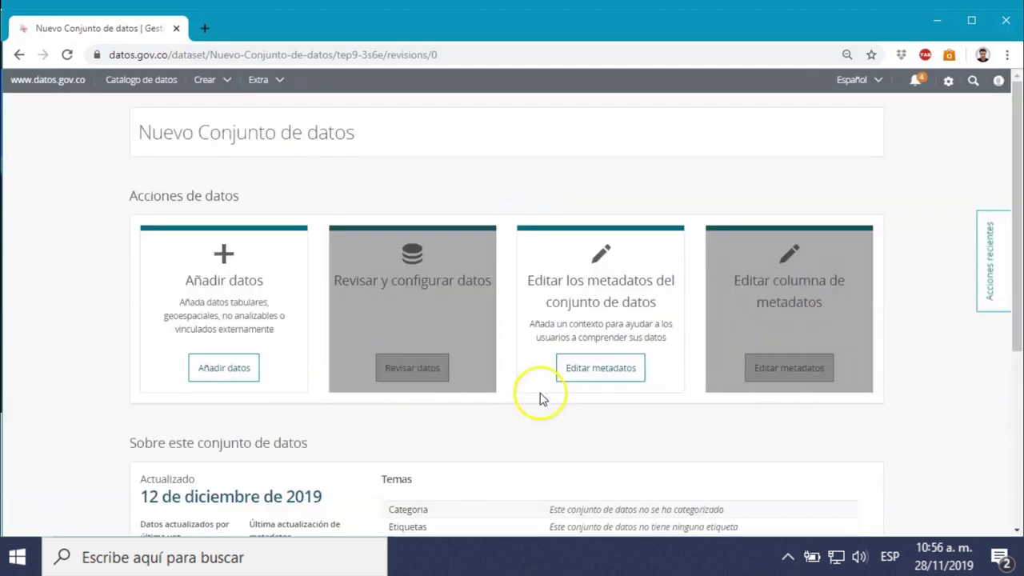
In the incognito window, check access to publishing from the Publica heading and the home page's PUBLICA tile, and return to the dataset draft.
left_click(937, 21)
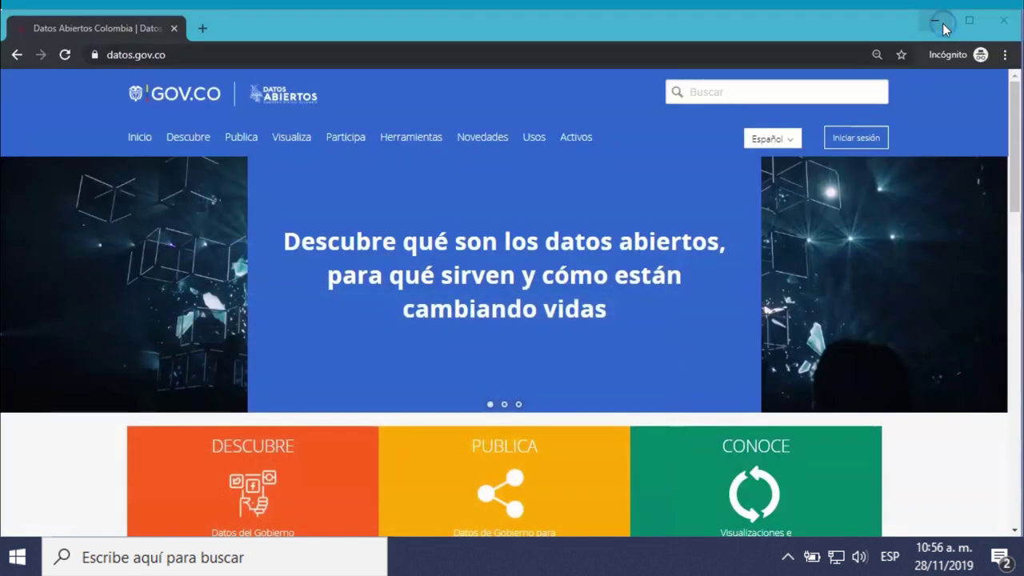
left_click(242, 138)
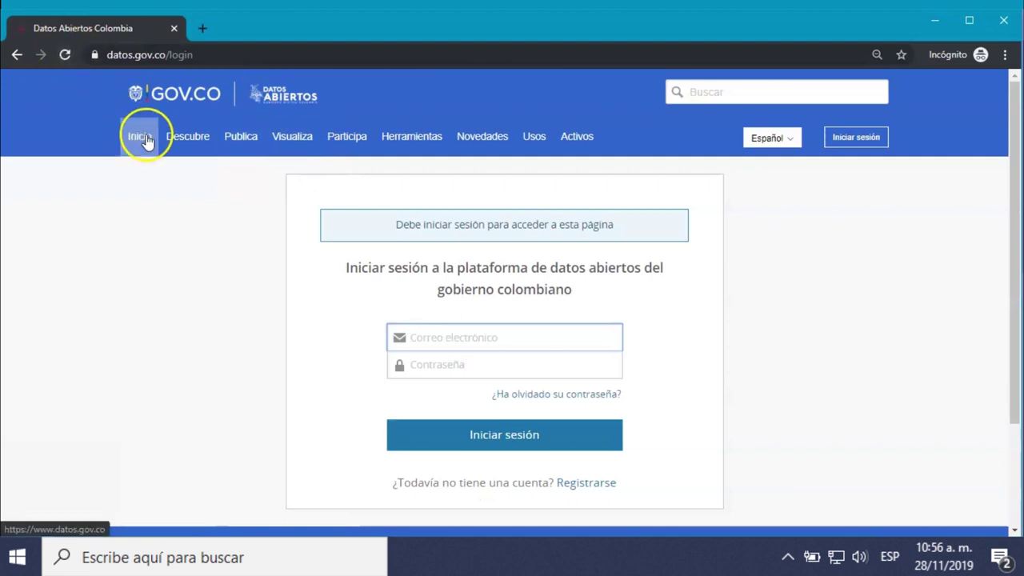
left_click(142, 137)
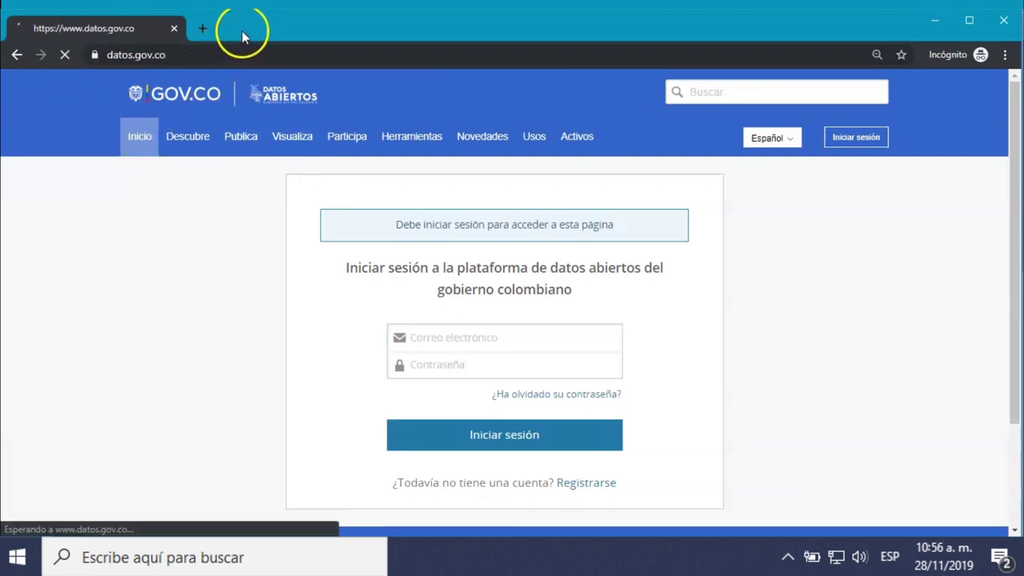
scroll(640, 199, "down", 2)
scroll(671, 220, "down", 2)
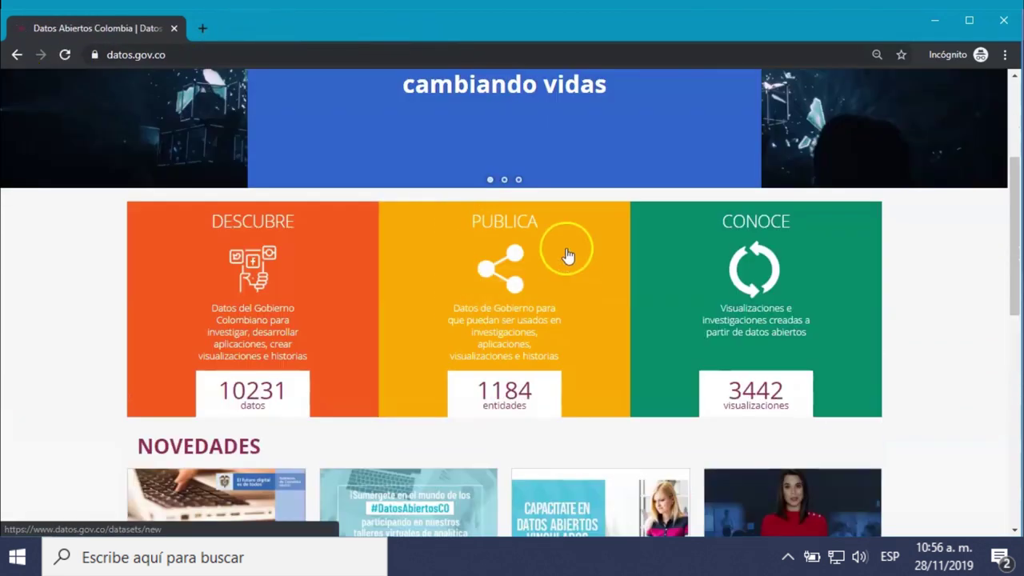
left_click(532, 258)
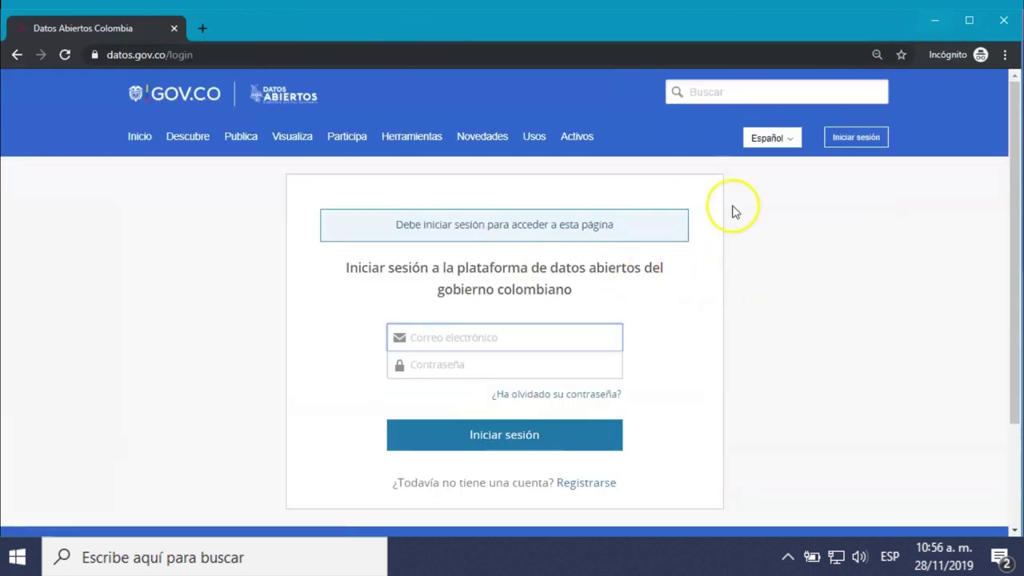
left_click(80, 496)
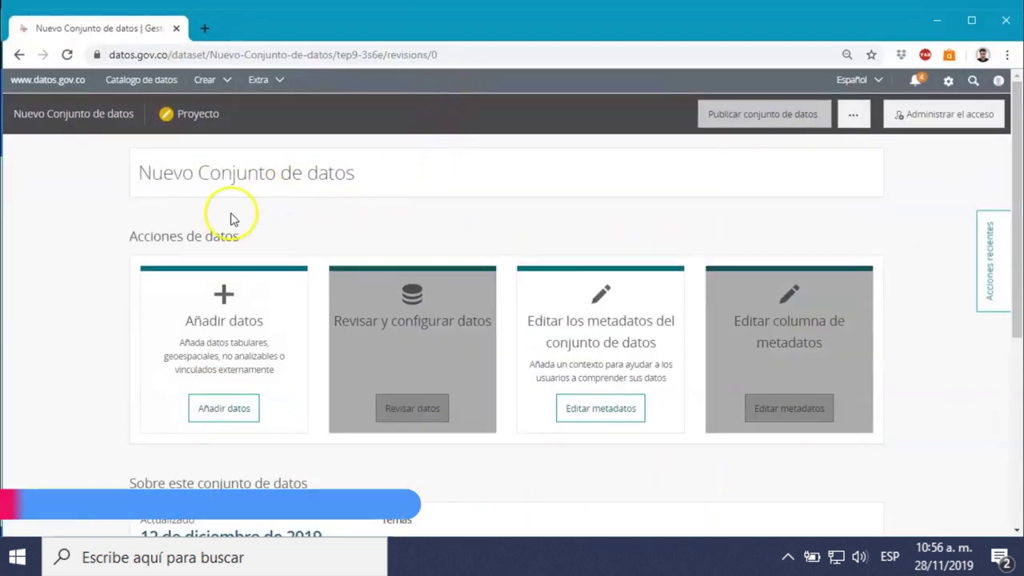
Add data to the draft by uploading the file "1. Listado de Entidades" from the VIDEO TUTORIALES folder.
left_click(216, 409)
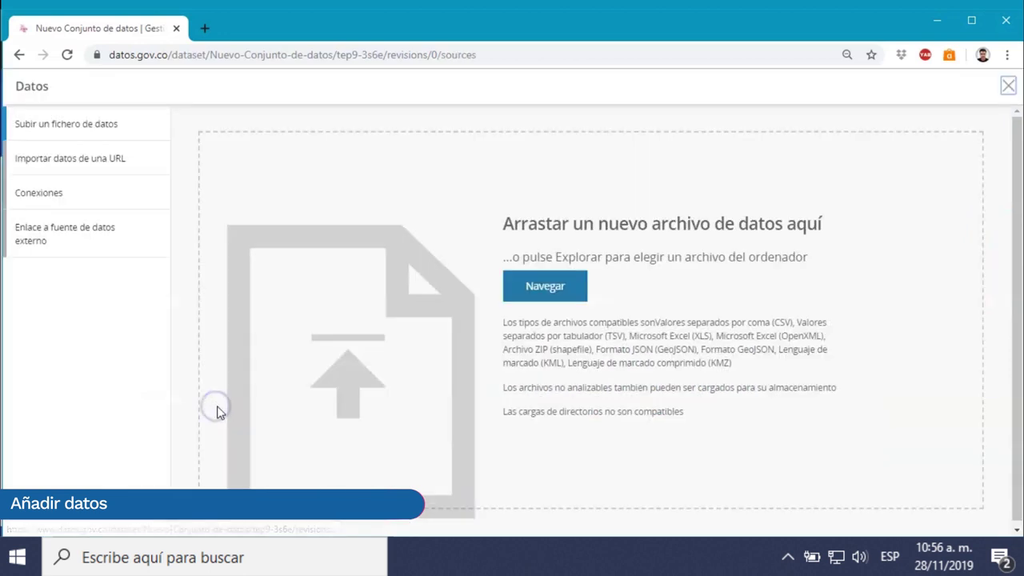
left_click(552, 286)
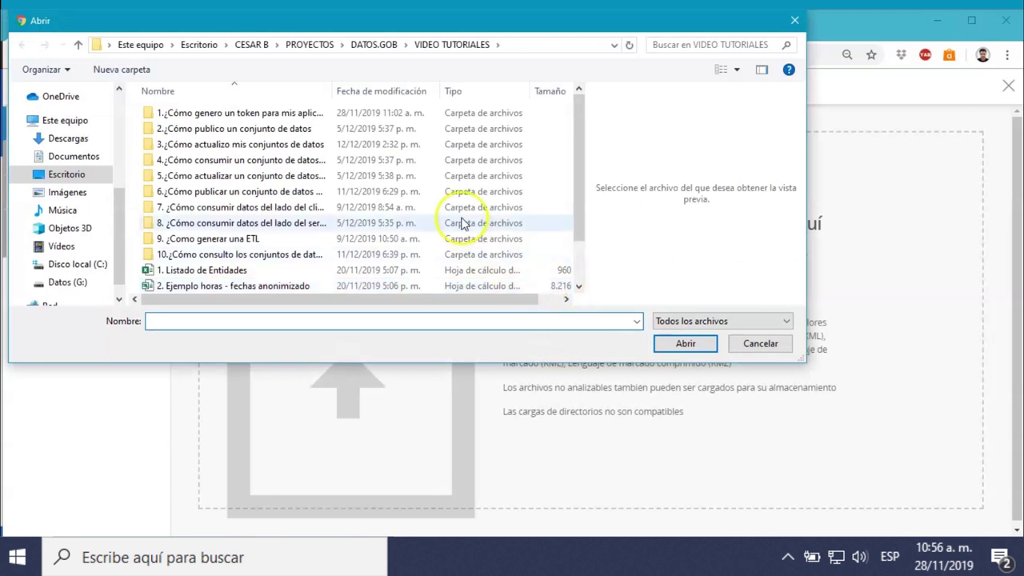
left_click(225, 276)
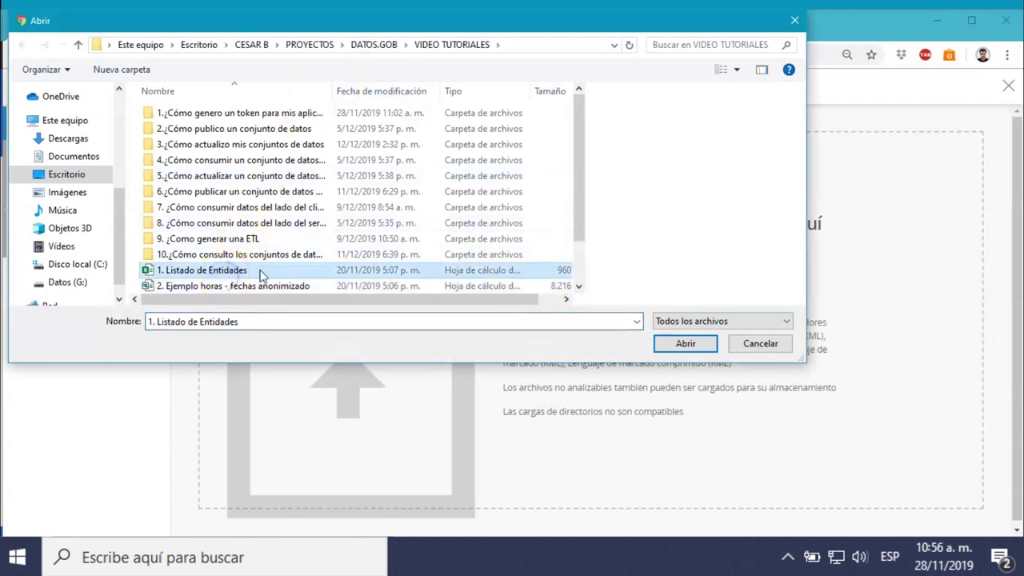
left_click(685, 344)
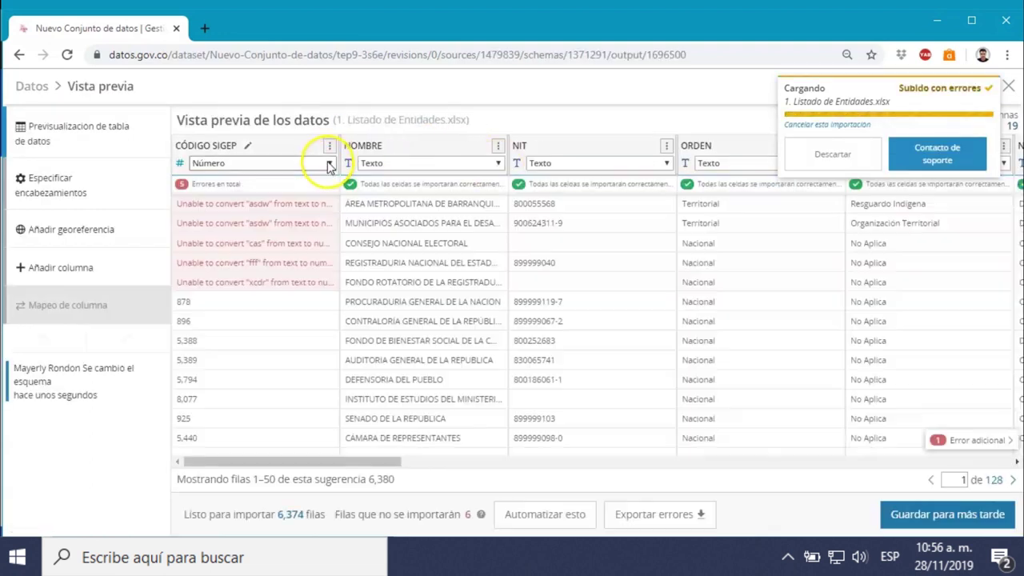
Examine the data type setting and the available column options for CÓDIGO SIGEP in the data preview.
left_click(329, 163)
left_click(328, 164)
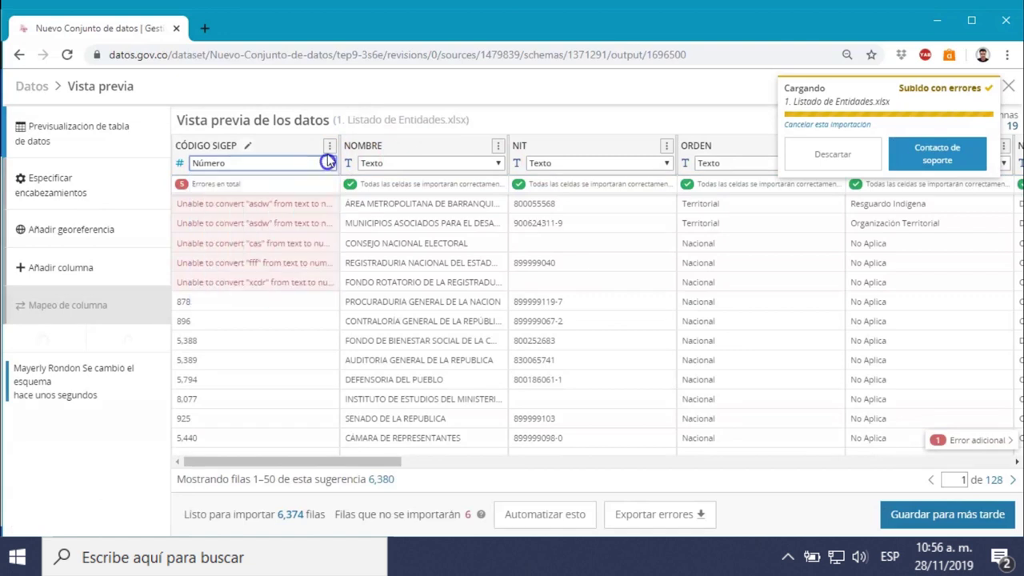
left_click(329, 146)
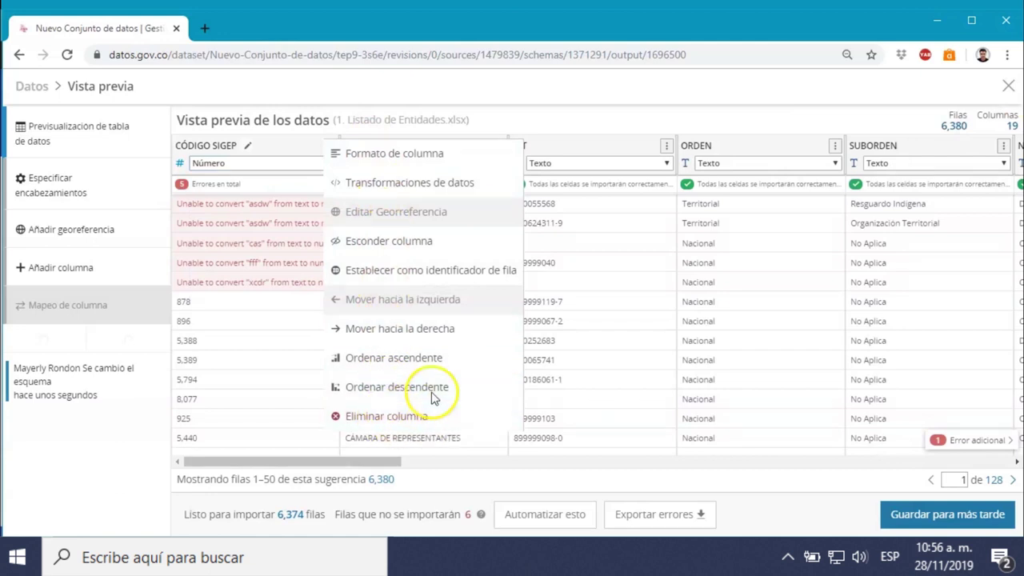
left_click(598, 120)
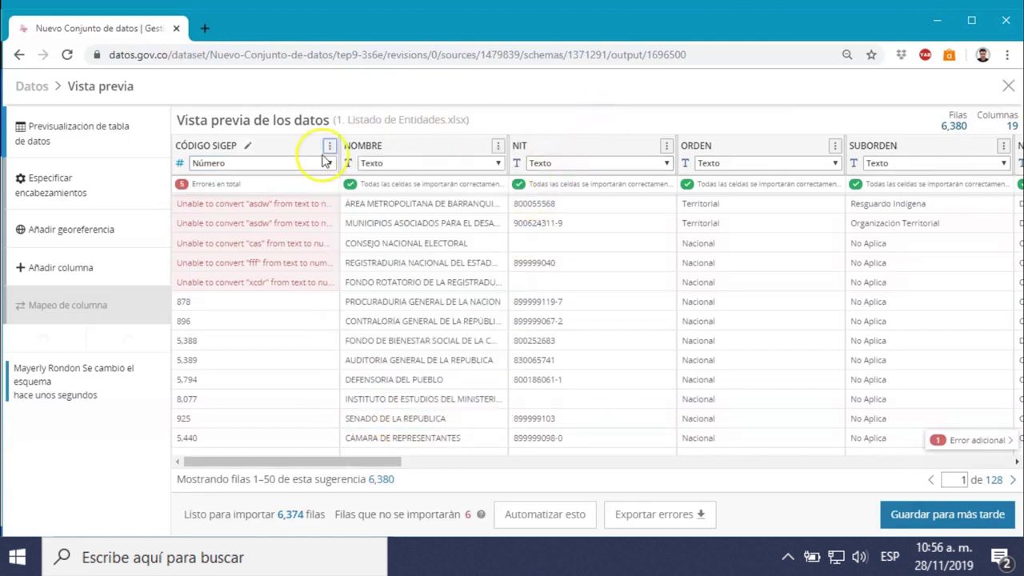
Apply the offered correction to the CÓDIGO SIGEP conversion errors and save the imported data for later.
mouse_move(228, 183)
left_click(320, 264)
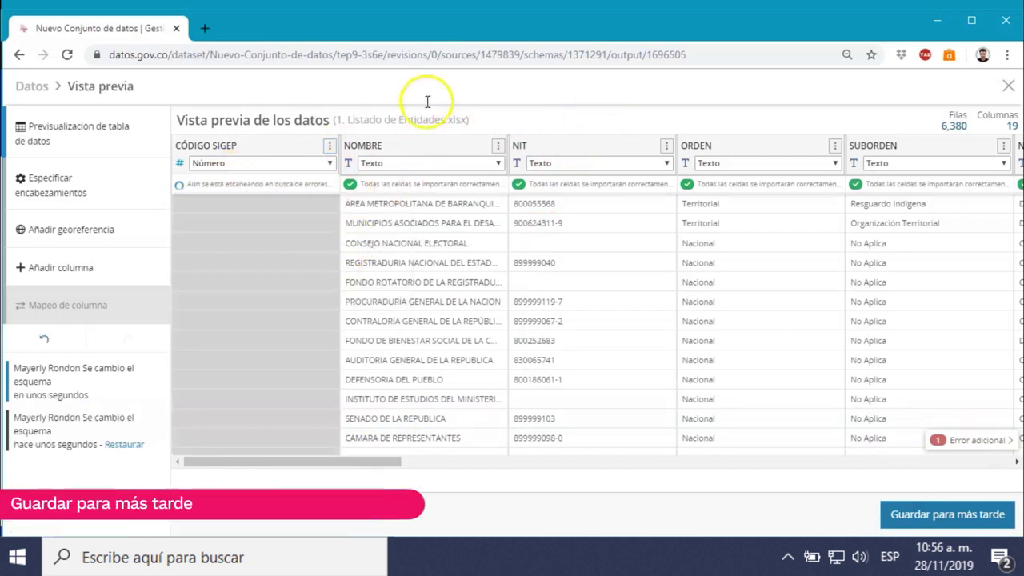
left_click(949, 516)
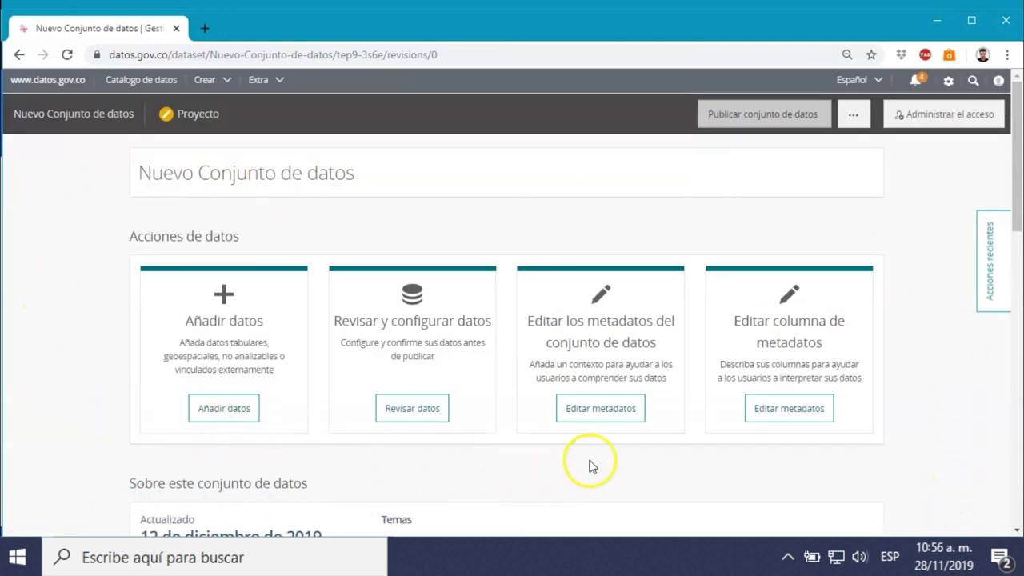
Edit the dataset metadata and enter "Descripcion del conjunto nuevo" as the brief description.
left_click(610, 419)
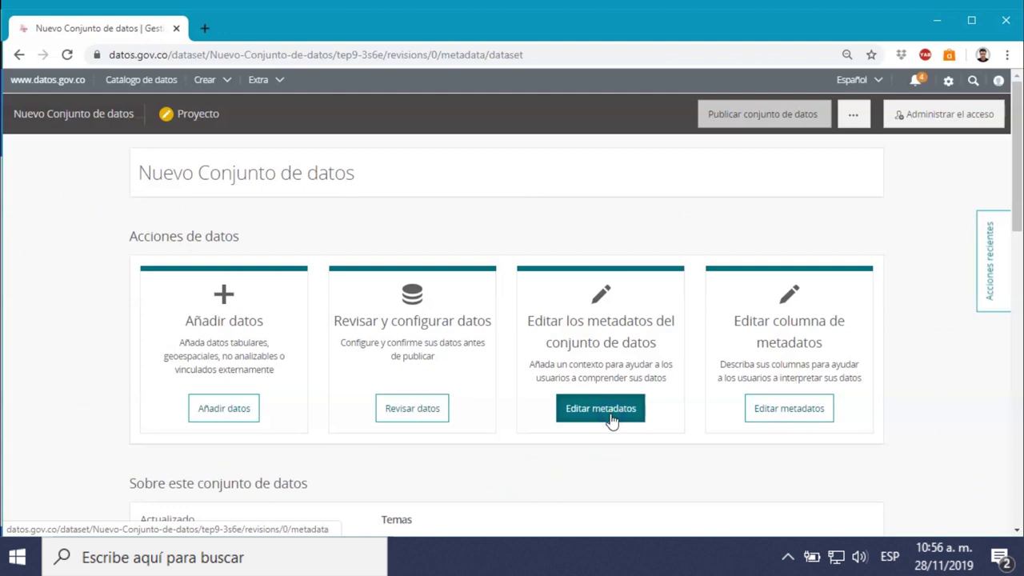
left_click(305, 255)
left_click(307, 248)
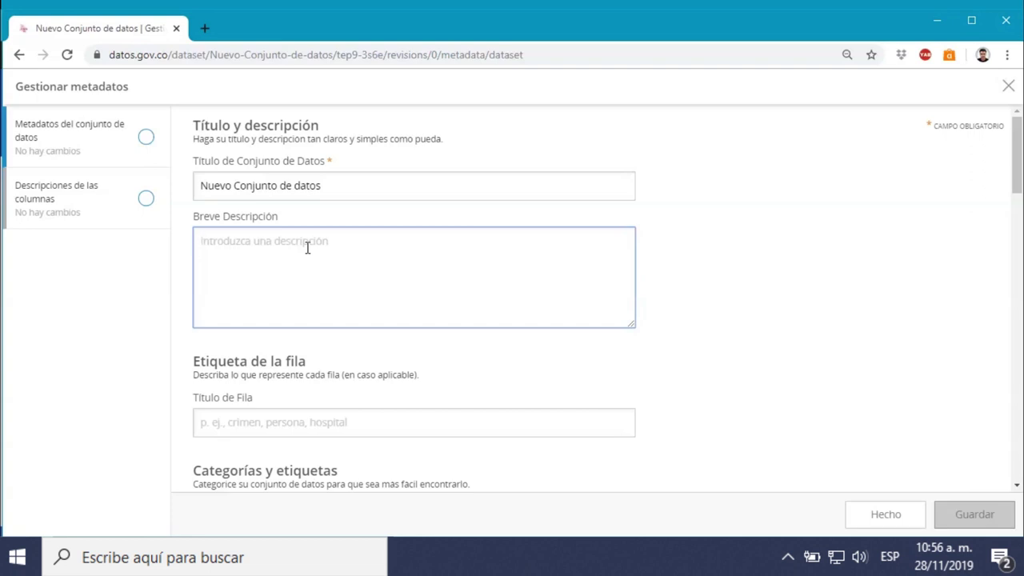
type("Descripcion del conjunto nuevo")
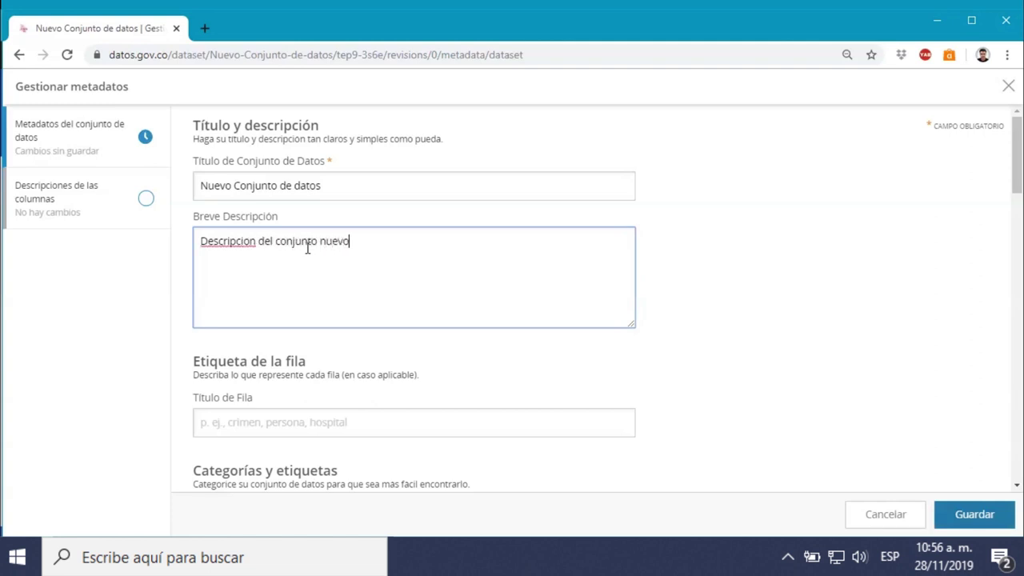
left_click(253, 239)
Set the row title to "educacion" and choose Educación as the dataset category.
left_click(280, 425)
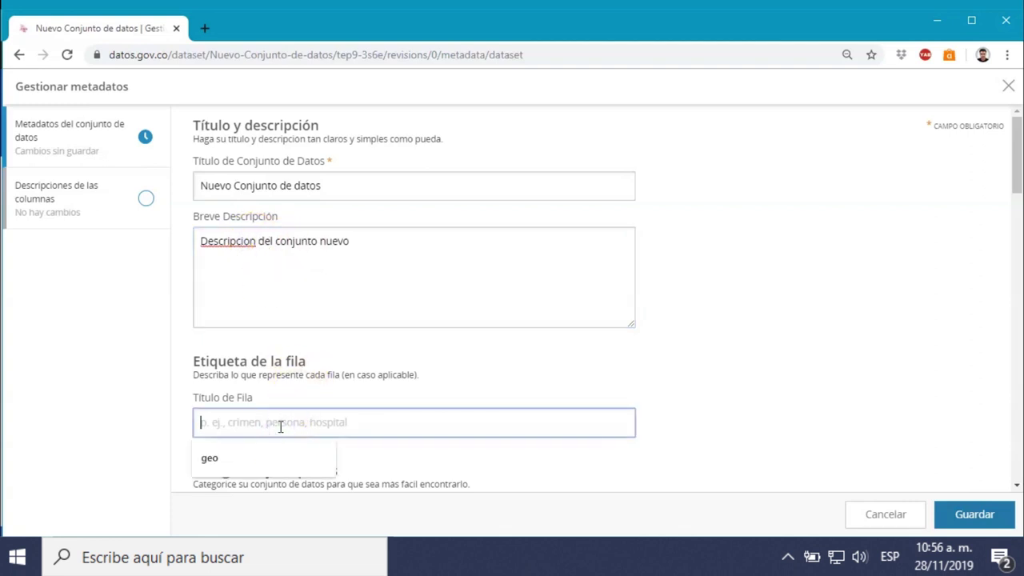
type("ed")
scroll(438, 349, "down", 3)
left_click(280, 201)
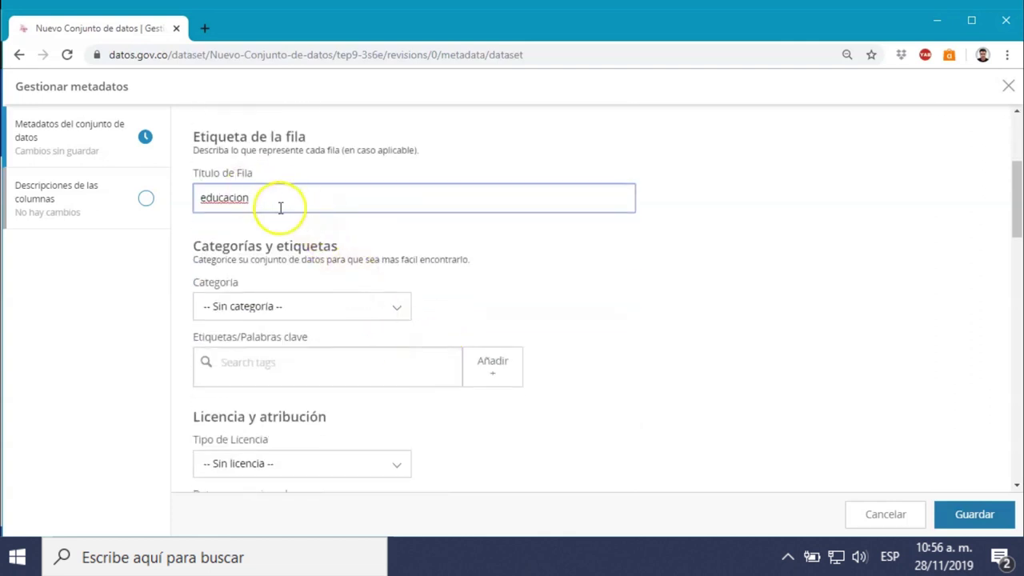
left_click(381, 303)
left_click(270, 119)
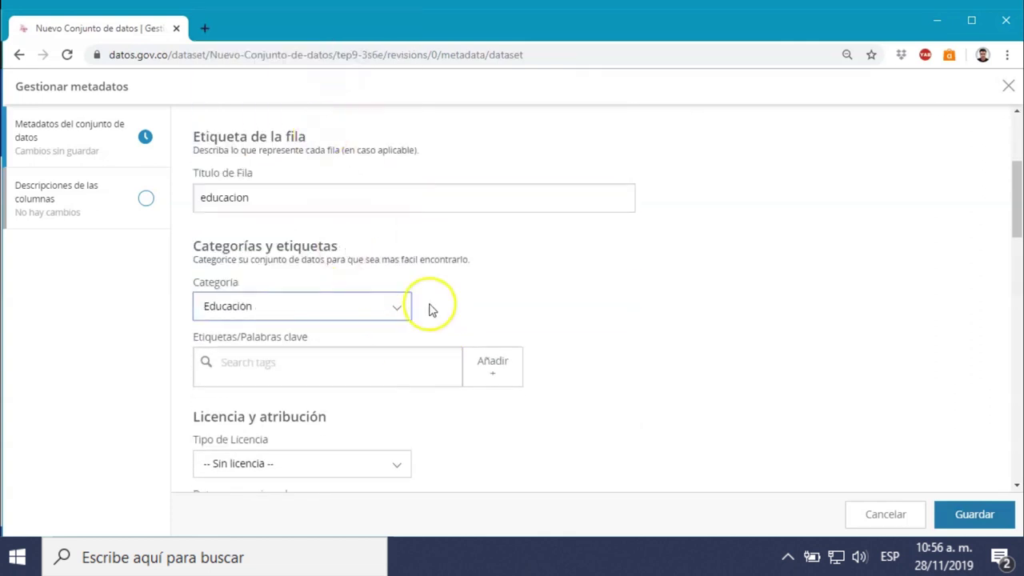
Set the licence type to "Creative Commons Attribution | NoDerivatives 4.0 International License".
scroll(360, 288, "down", 1)
left_click(304, 287)
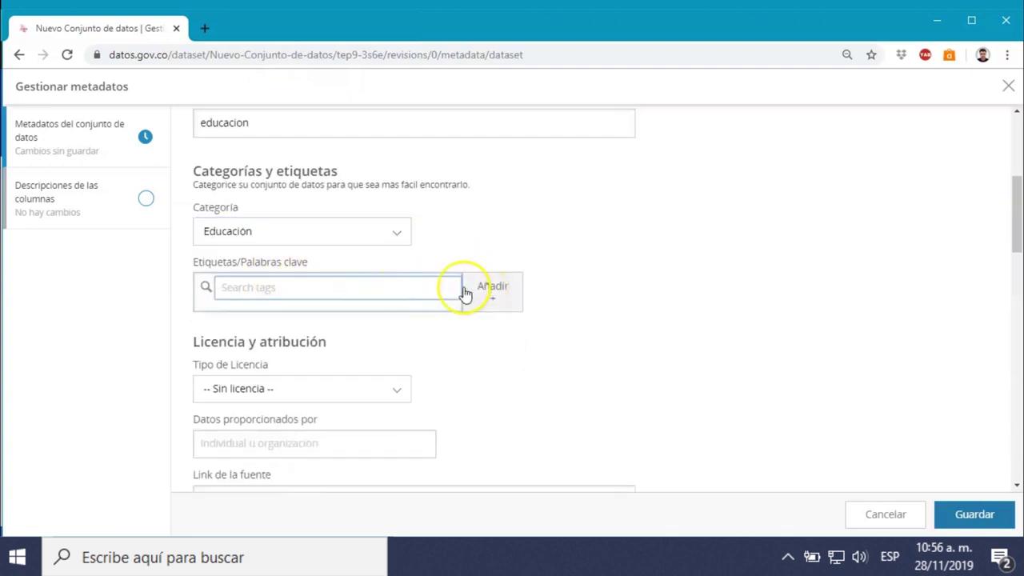
scroll(590, 283, "down", 1)
left_click(379, 313)
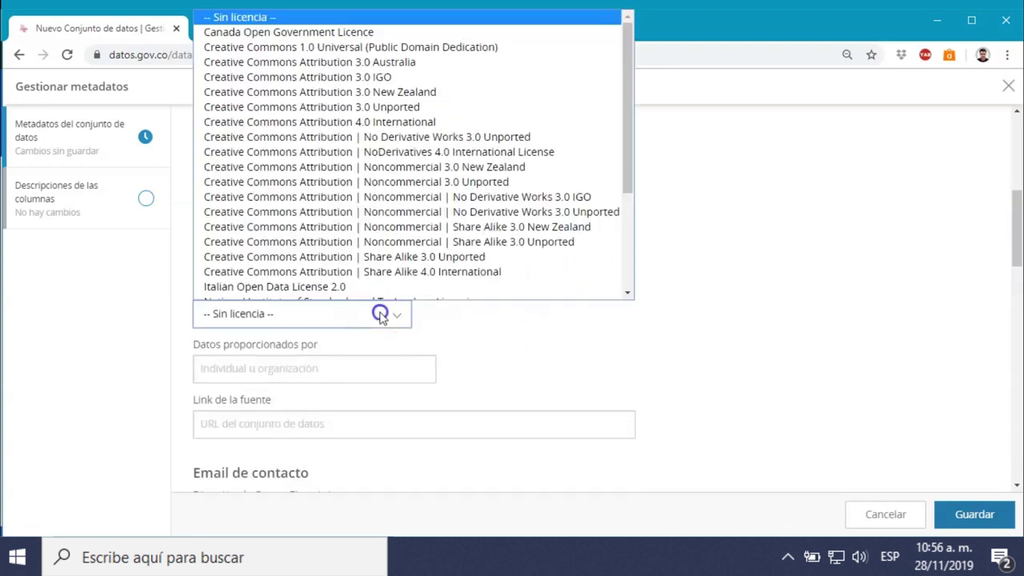
scroll(389, 277, "down", 1)
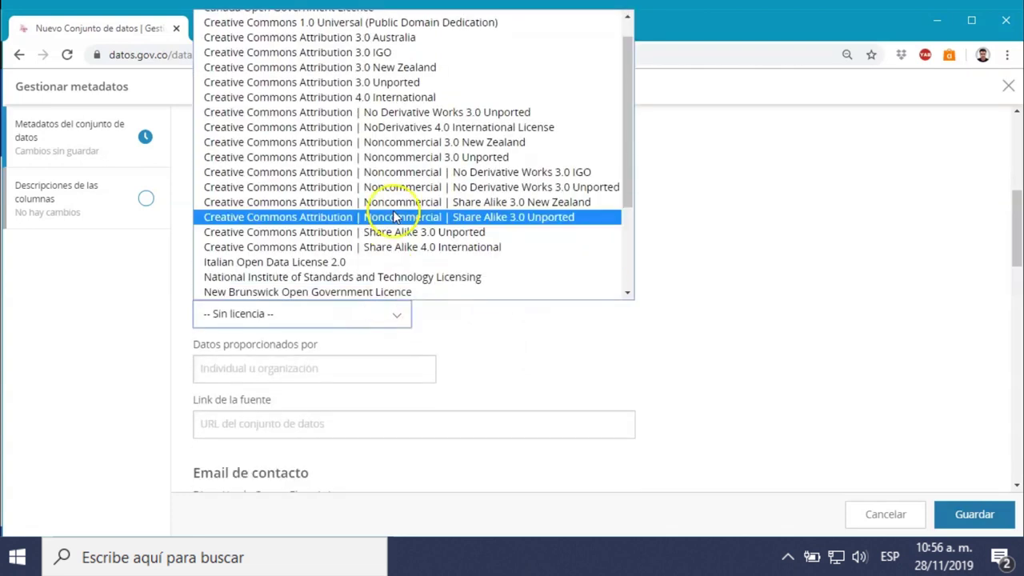
left_click(400, 135)
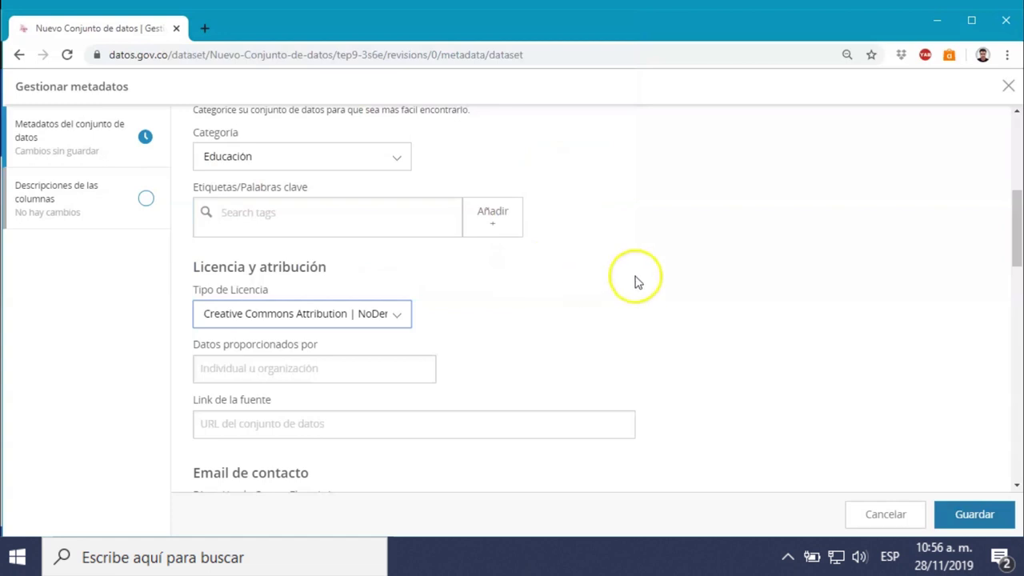
Enter MinTIC as the organization that provides the data, in the licence and attribution section.
scroll(637, 282, "down", 1)
scroll(638, 282, "down", 2)
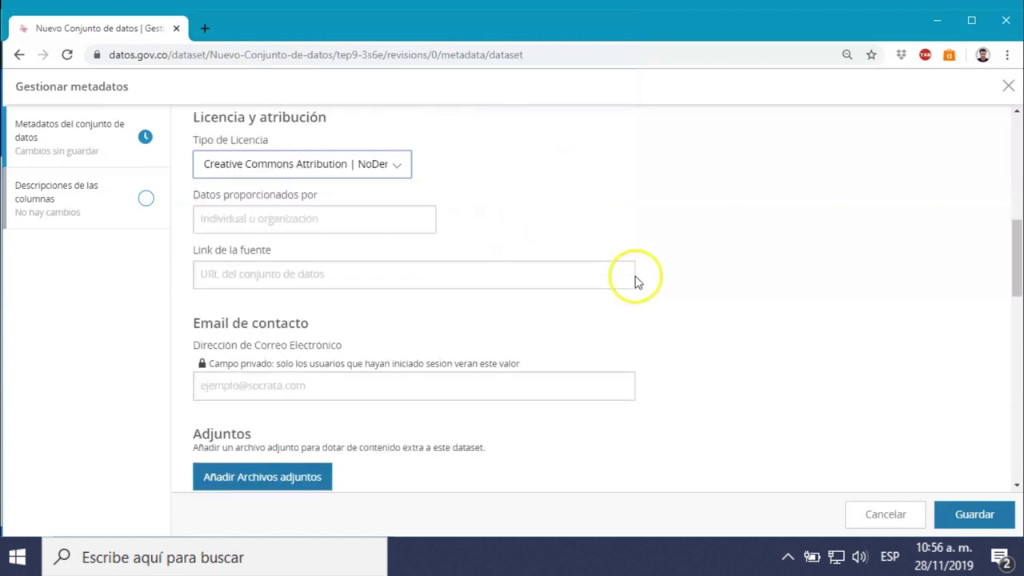
left_click(327, 221)
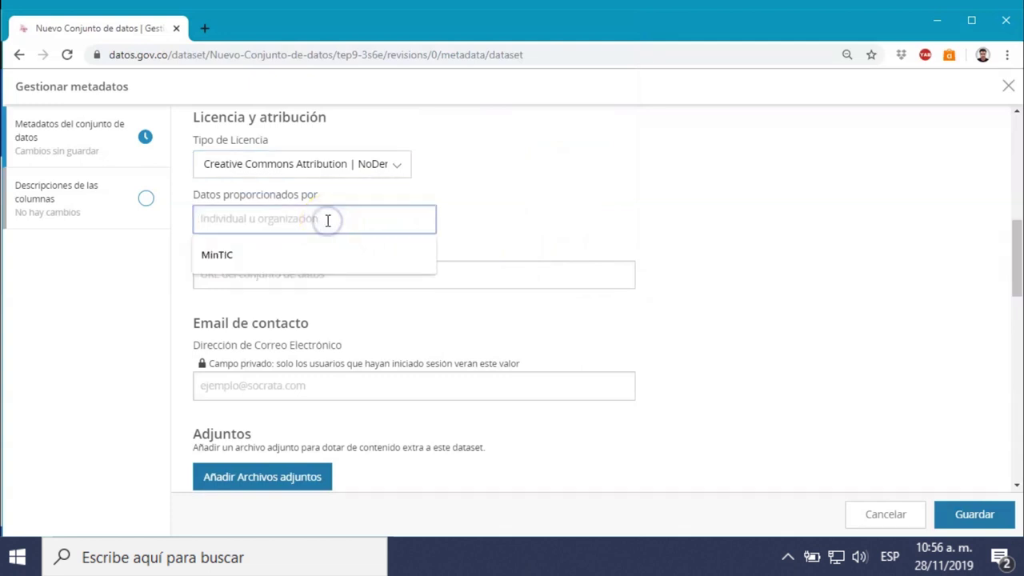
left_click(261, 254)
Fill in the required area or department (Área o dependencia) of the entity information with Comunicaciones.
scroll(494, 229, "down", 2)
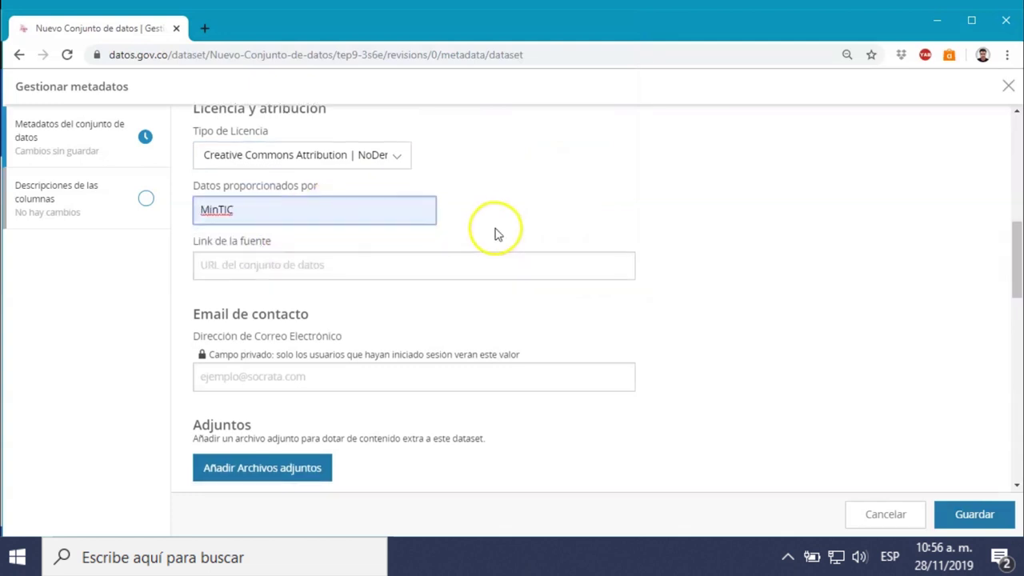
scroll(381, 213, "down", 2)
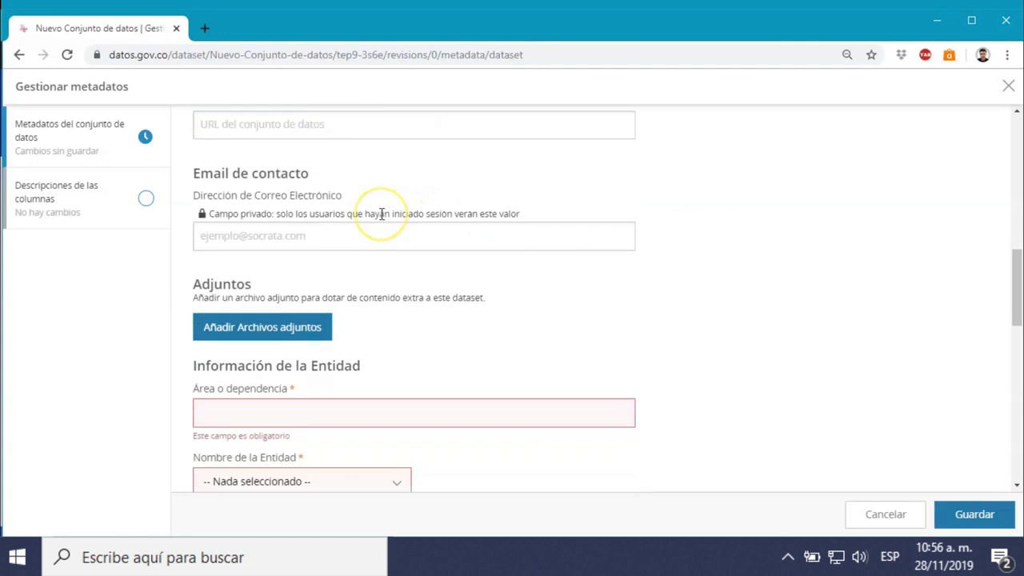
scroll(381, 214, "down", 4)
left_click(328, 256)
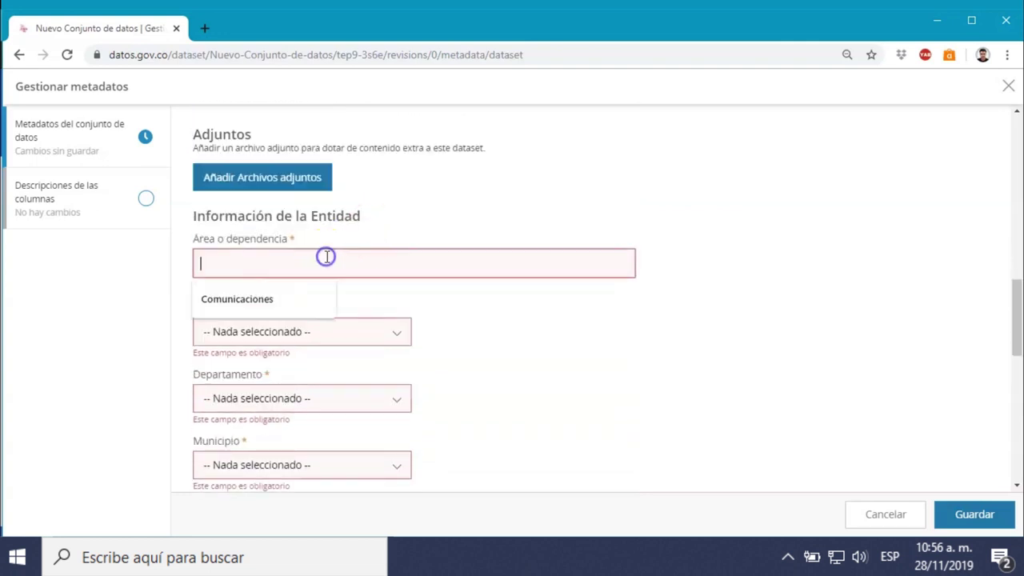
left_click(268, 300)
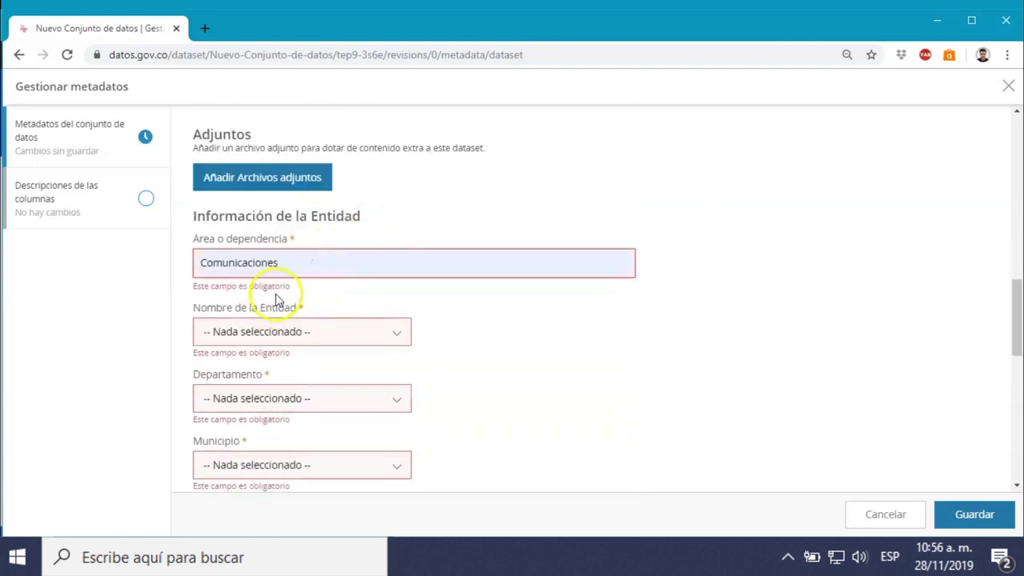
Choose Aeropuerto Gonzalo Mejía as the entity name (Nombre de la Entidad) in the entity information.
scroll(488, 314, "down", 2)
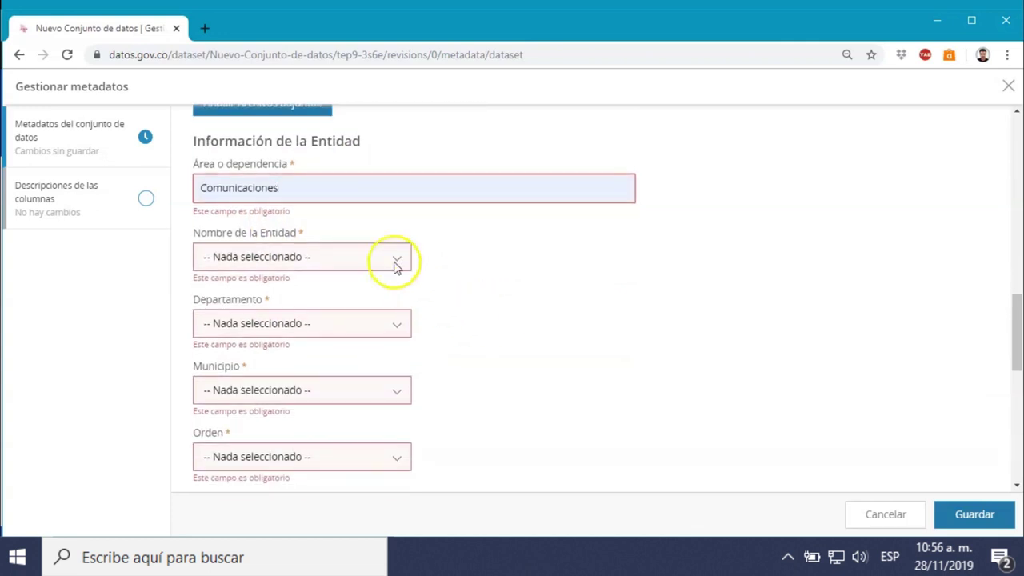
left_click(394, 261)
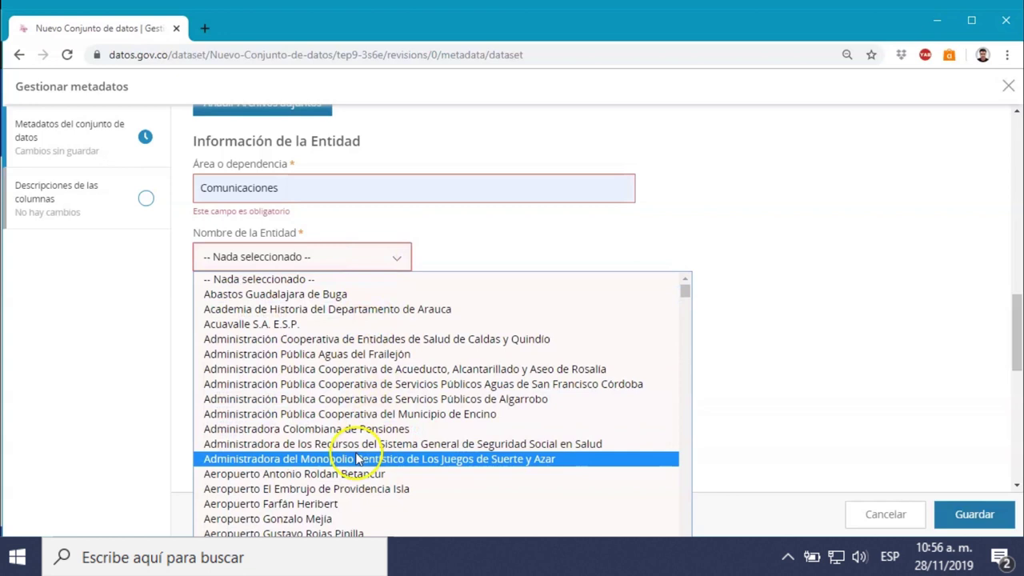
scroll(358, 459, "down", 3)
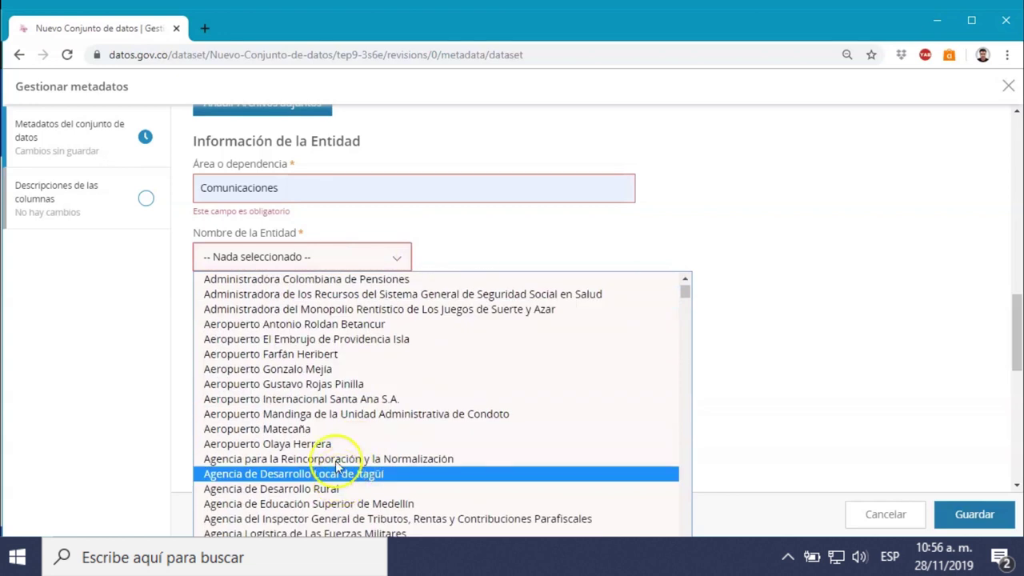
left_click(332, 369)
Set the entity's department to Cundinamarca and its municipality to Agua de Dios.
left_click(364, 323)
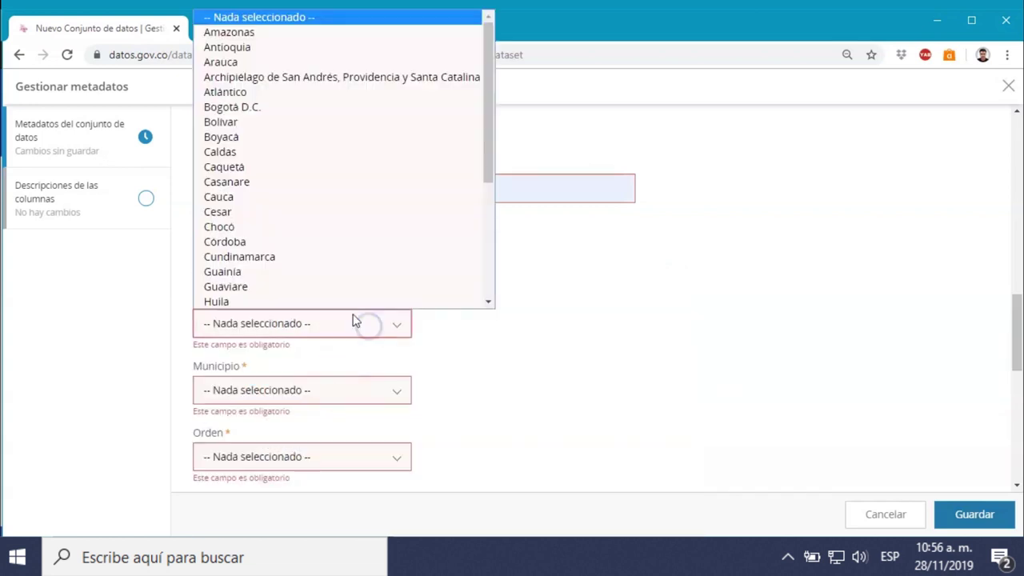
left_click(280, 257)
left_click(338, 391)
scroll(264, 272, "down", 1)
left_click(256, 192)
Set the entity's order (Orden) to Nacional and its sector to Educación.
scroll(375, 403, "down", 3)
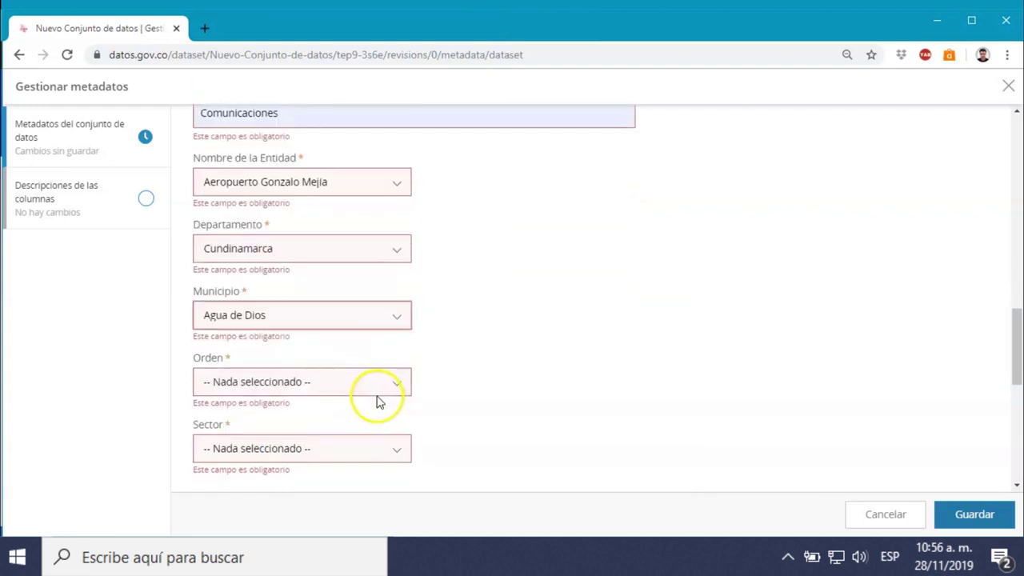
left_click(376, 308)
left_click(291, 343)
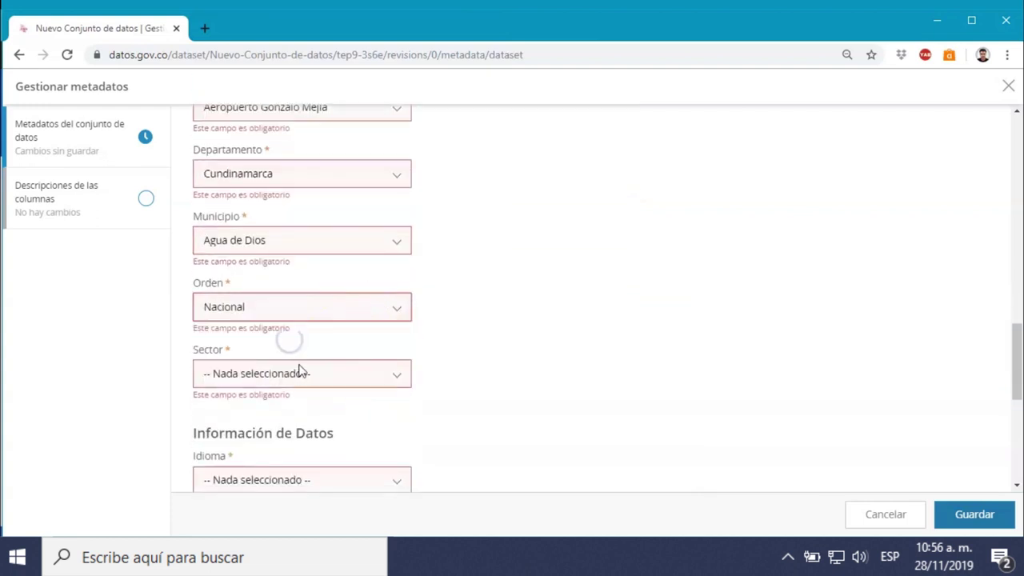
left_click(302, 373)
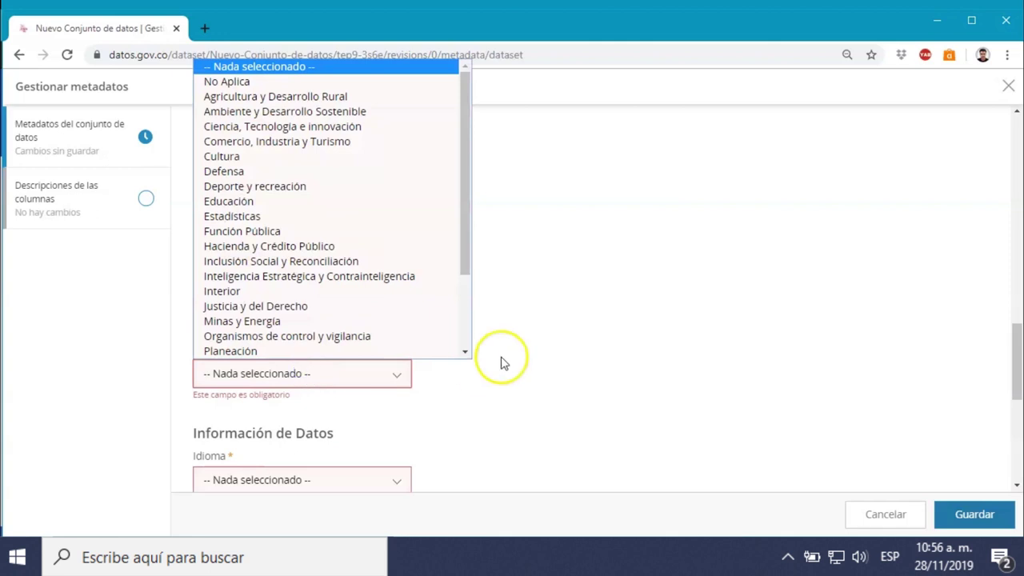
left_click(265, 201)
In the data information, set the language to Español and the geographic coverage (Cobertura Geográfica) to Nacional.
scroll(593, 340, "down", 3)
left_click(353, 330)
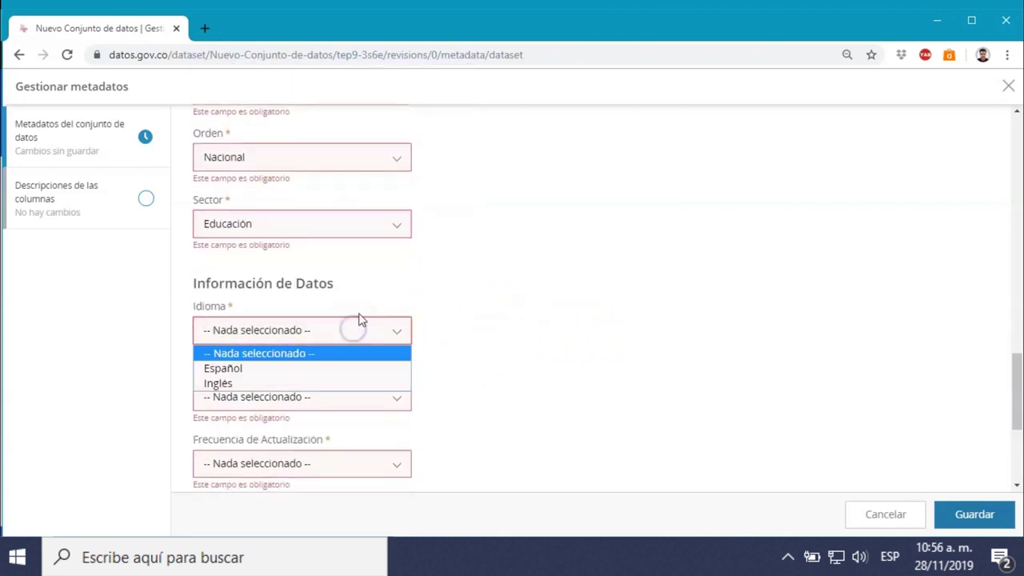
left_click(262, 370)
scroll(523, 315, "down", 2)
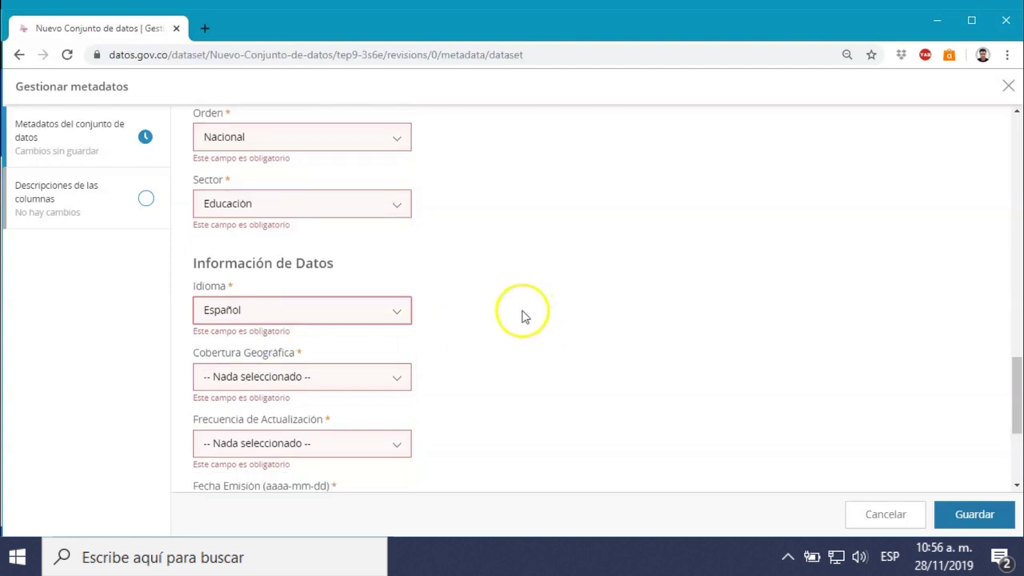
left_click(397, 322)
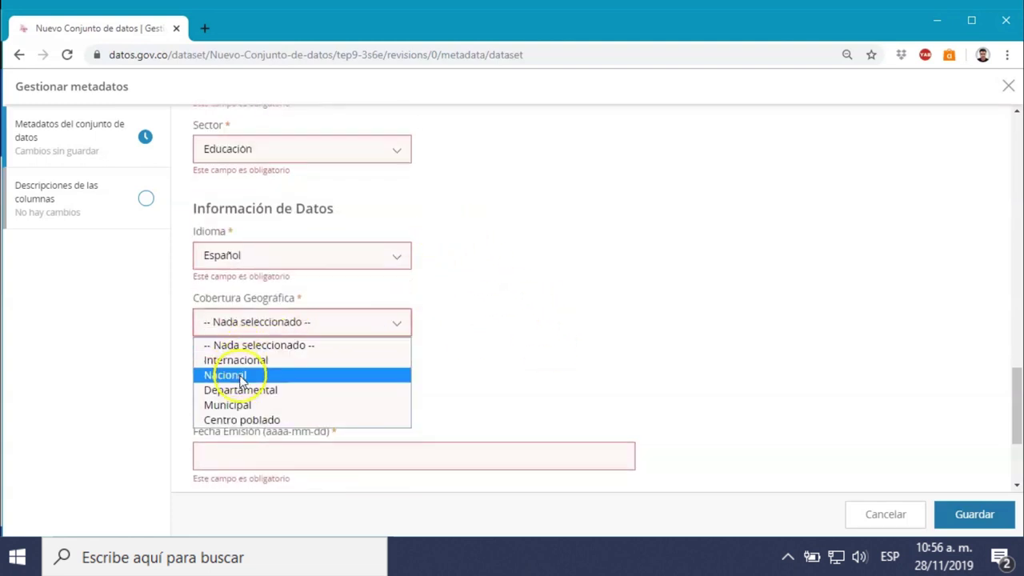
left_click(240, 375)
Set the update frequency (Frecuencia de Actualización) to Mensual and the issue date (Fecha Emisión) to 2019/10/10.
left_click(400, 390)
scroll(467, 376, "down", 1)
left_click(392, 312)
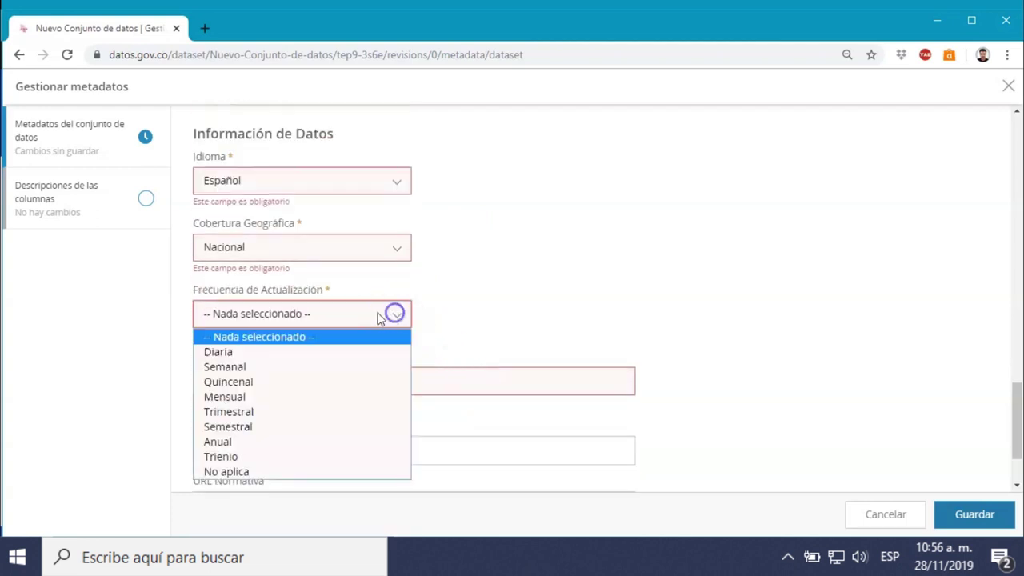
left_click(262, 397)
scroll(488, 320, "down", 1)
left_click(422, 306)
left_click(240, 341)
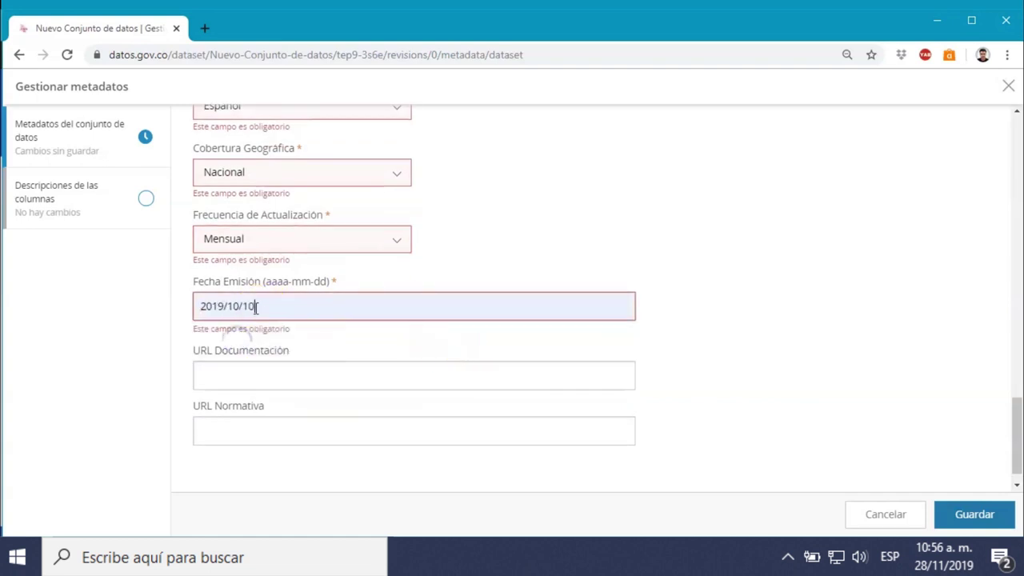
Save the completed dataset metadata and close the metadata management form.
scroll(720, 276, "down", 1)
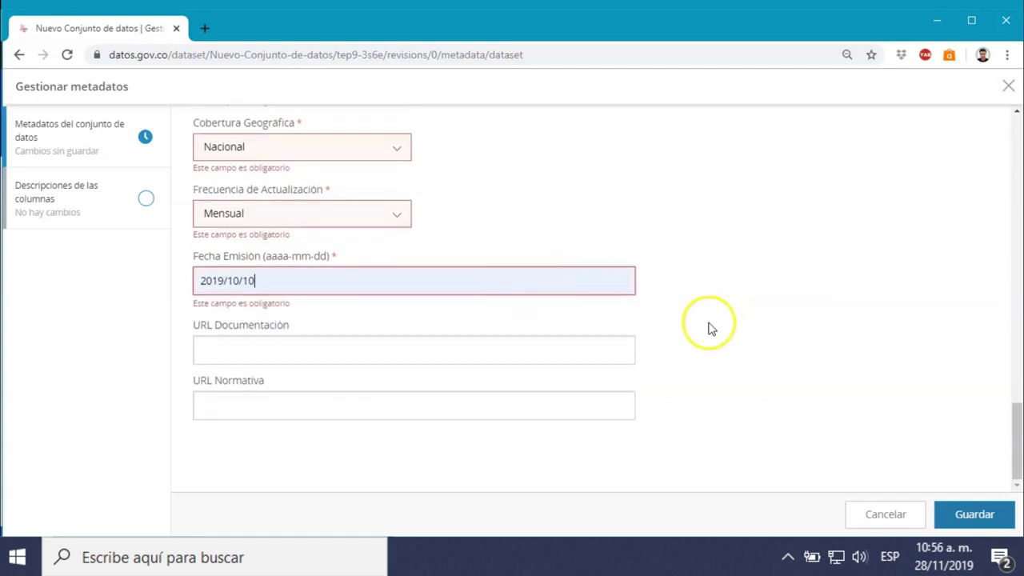
scroll(710, 328, "up", 10)
scroll(717, 330, "up", 1)
scroll(718, 329, "down", 3)
scroll(717, 330, "up", 5)
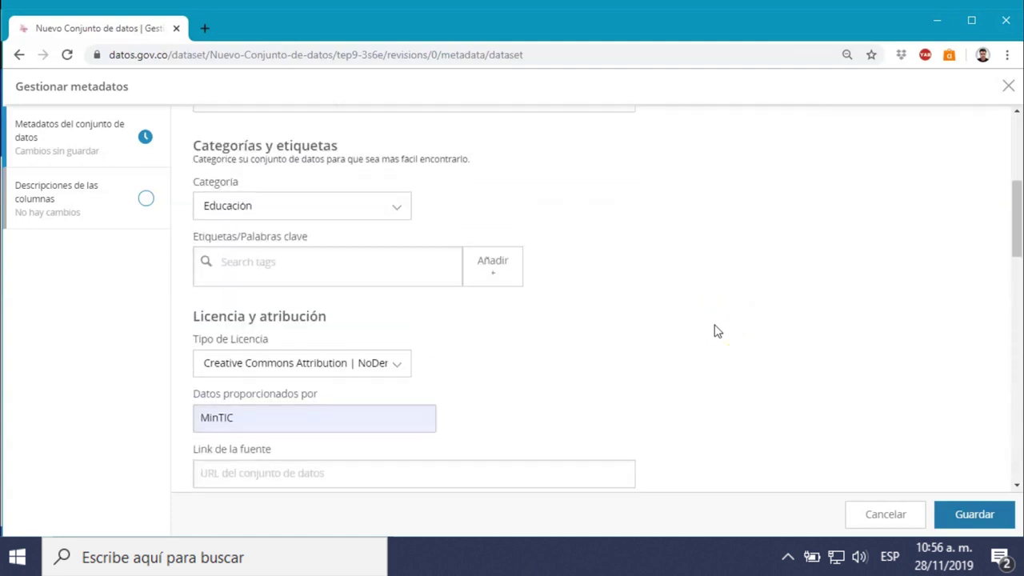
scroll(717, 330, "up", 5)
scroll(720, 332, "down", 20)
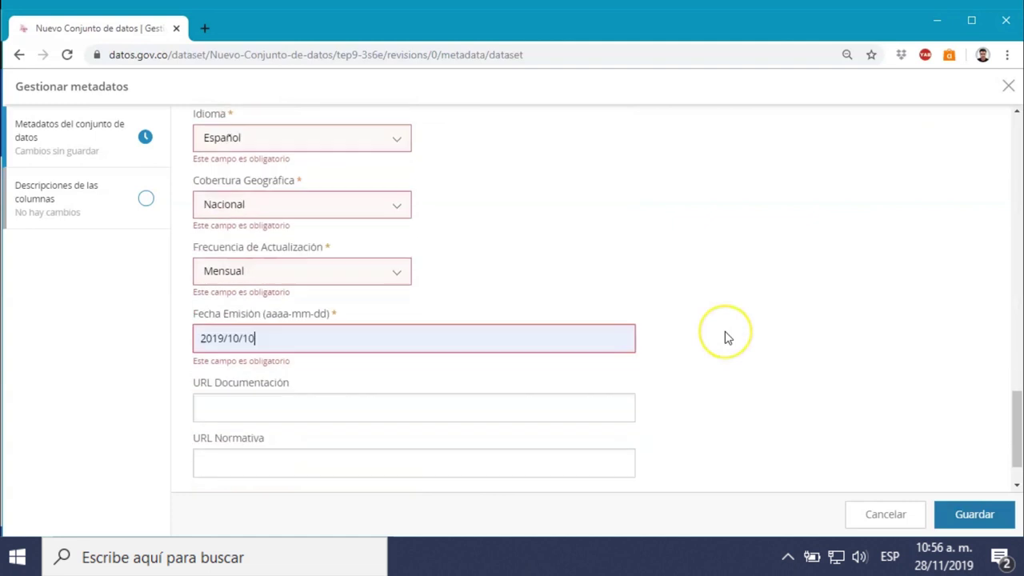
scroll(726, 337, "down", 1)
left_click(976, 516)
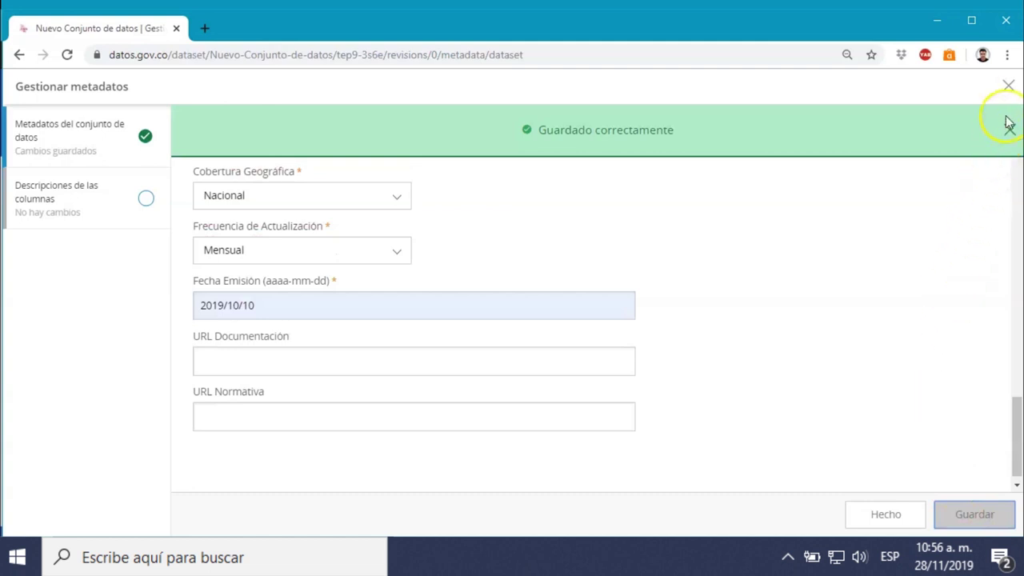
left_click(1007, 87)
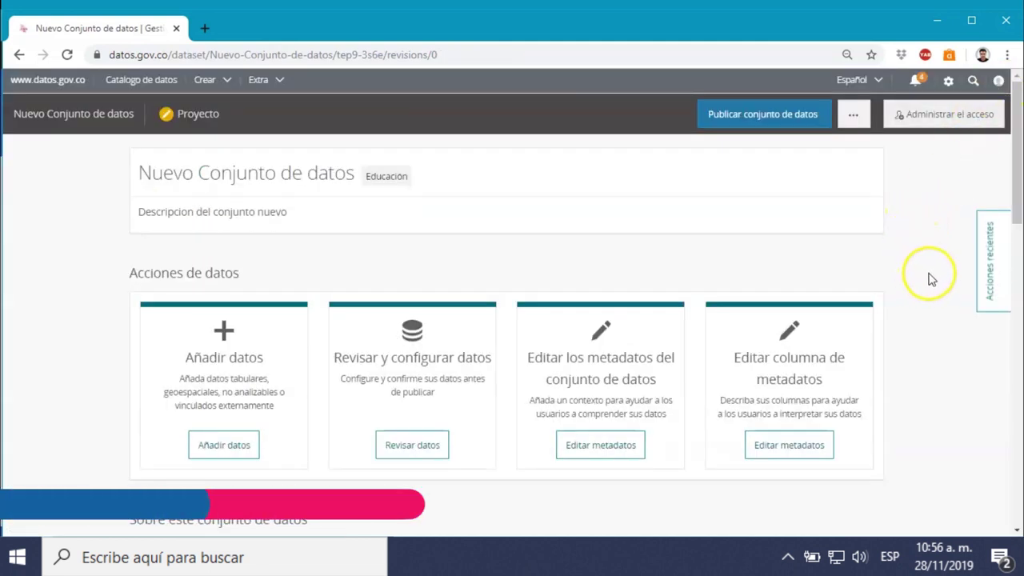
Publish the dataset draft with Privado visibility and go to the published dataset's page.
left_click(778, 113)
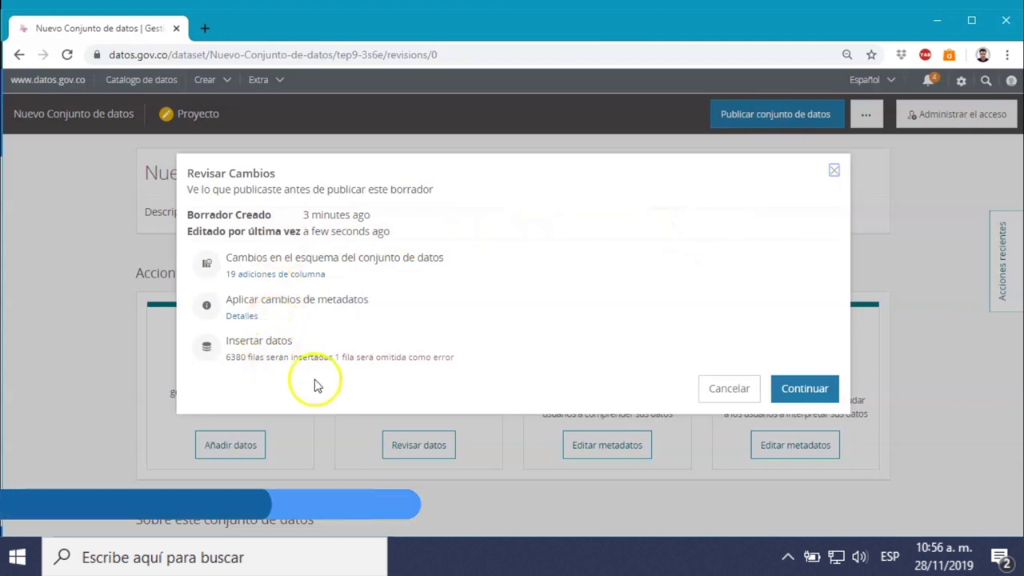
left_click(817, 392)
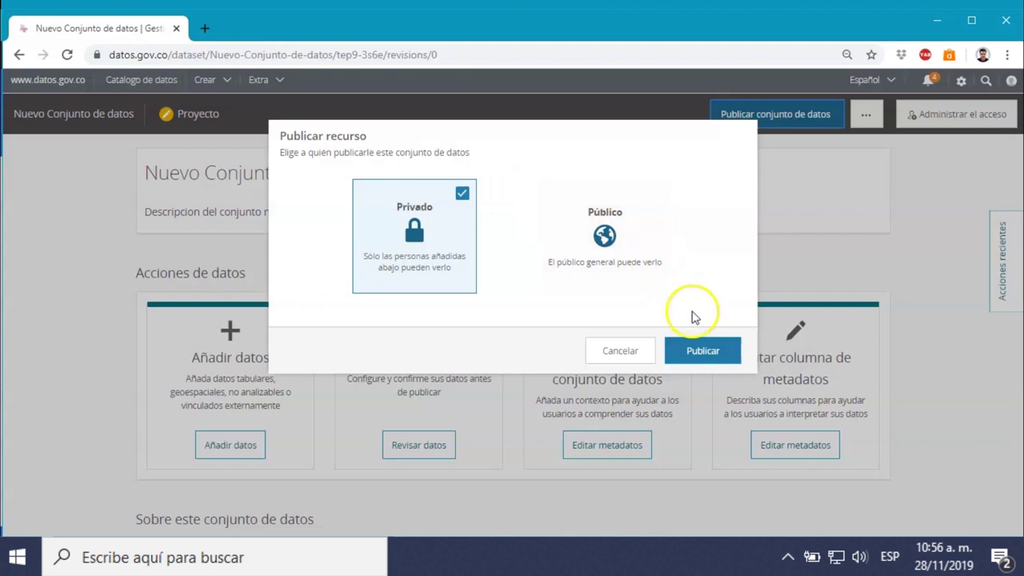
left_click(695, 351)
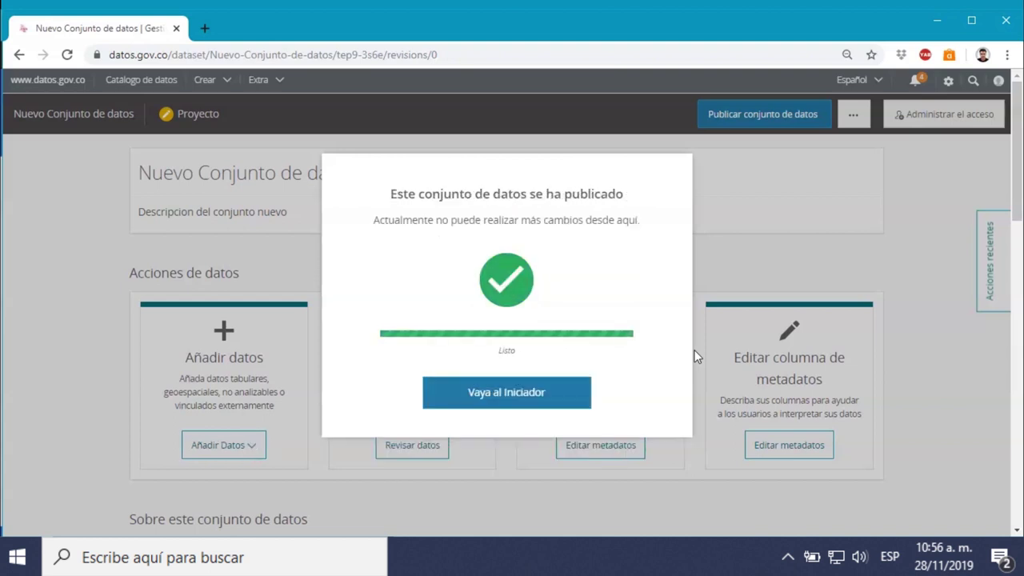
left_click(500, 400)
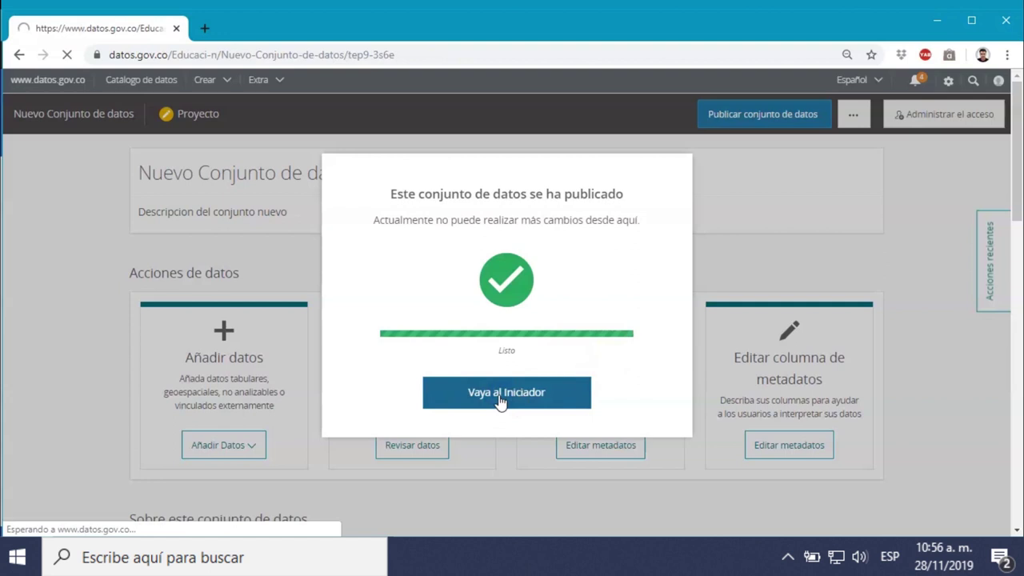